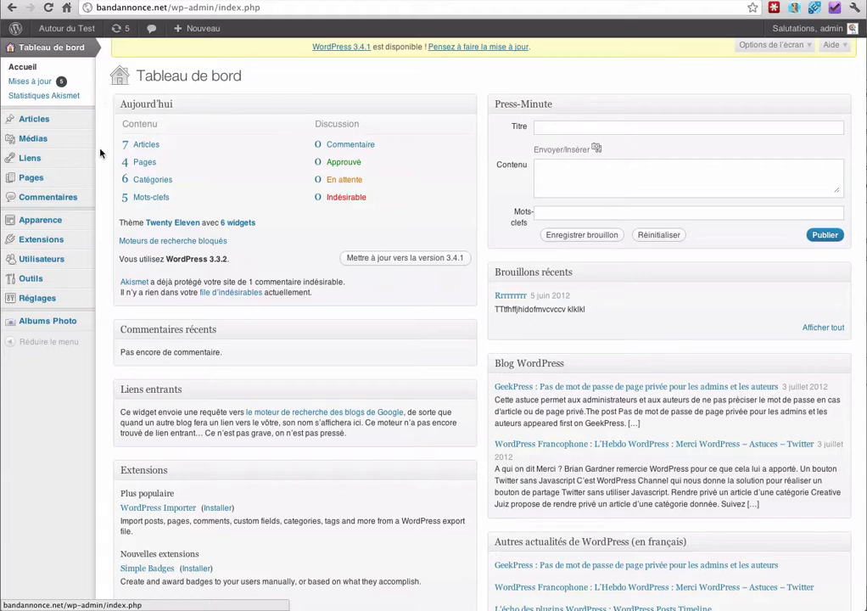
Step: Search the installable extensions for the keyword "ideas"
{"action": "mouse_move", "coordinate": [68, 240]}
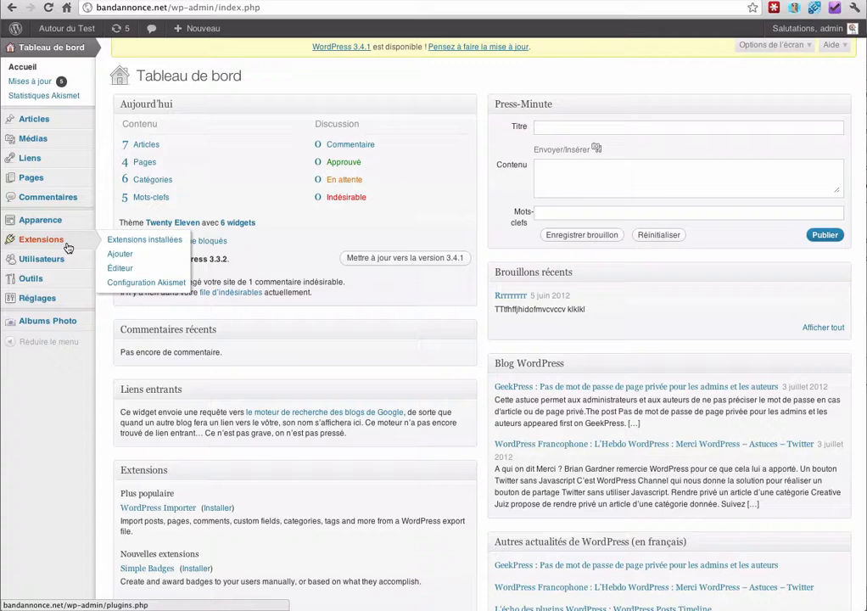
{"action": "left_click", "coordinate": [120, 253]}
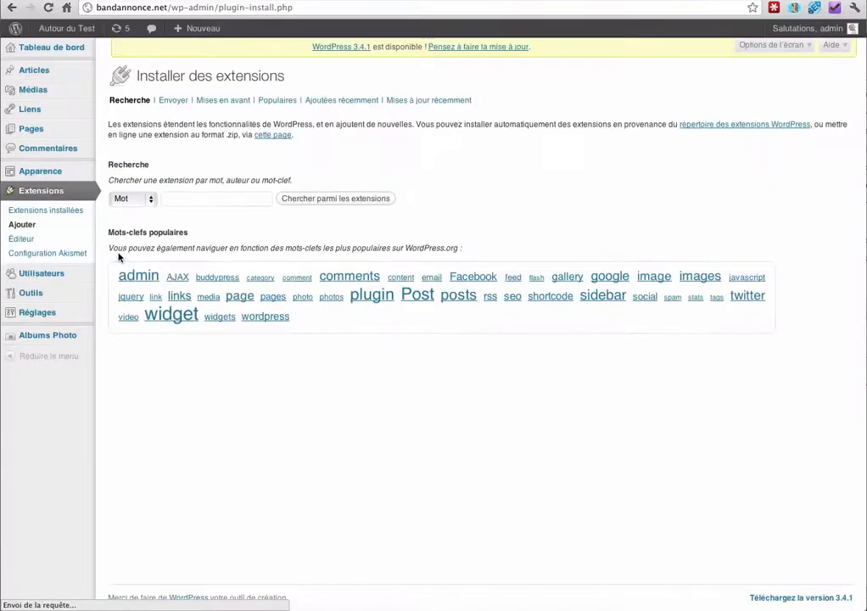
{"action": "left_click", "coordinate": [193, 197]}
{"action": "type", "text": "ideas"}
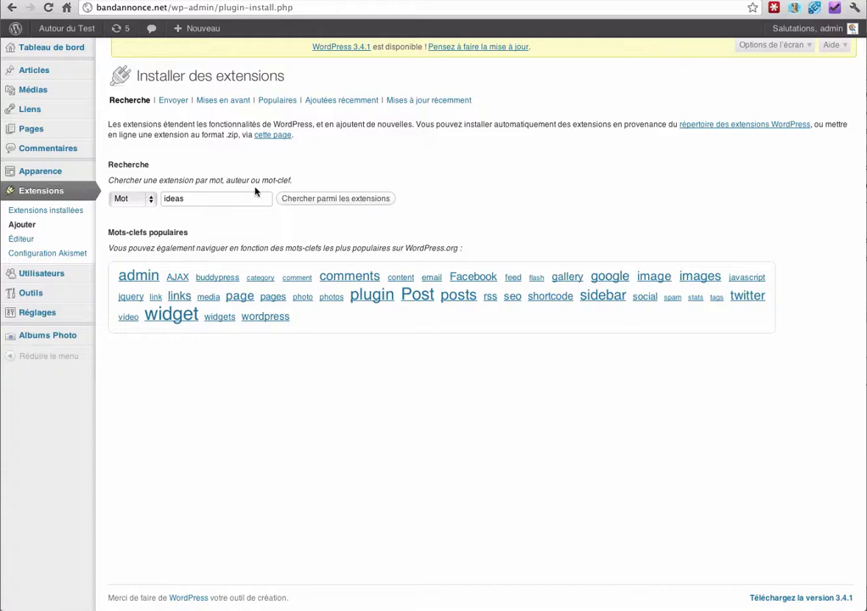
{"action": "left_click", "coordinate": [346, 200]}
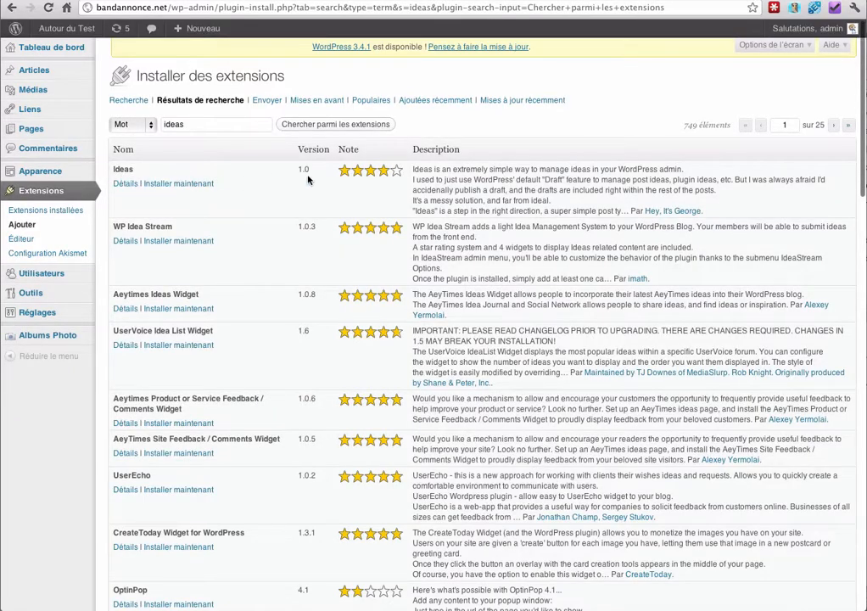
Step: Install the Ideas 1.0 extension and activate it
{"action": "left_click", "coordinate": [177, 184]}
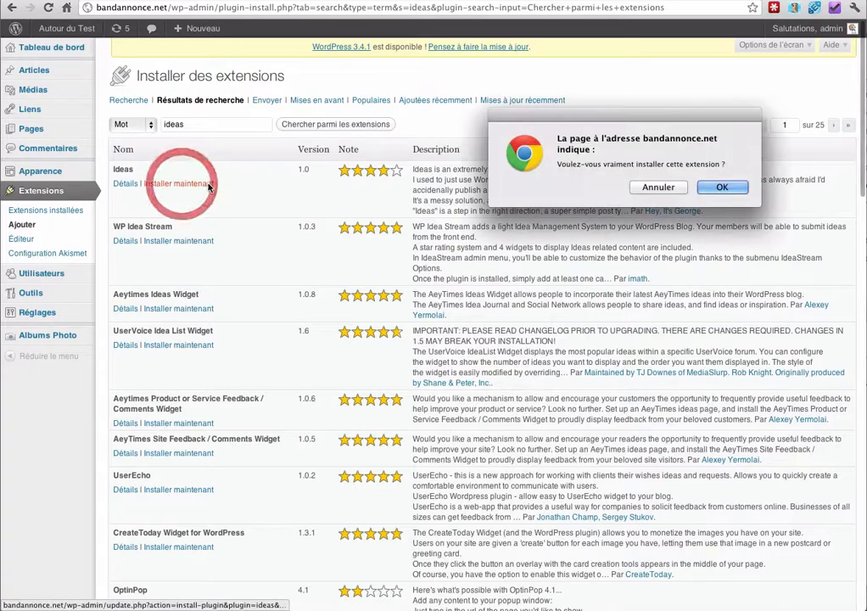
{"action": "left_click", "coordinate": [717, 187]}
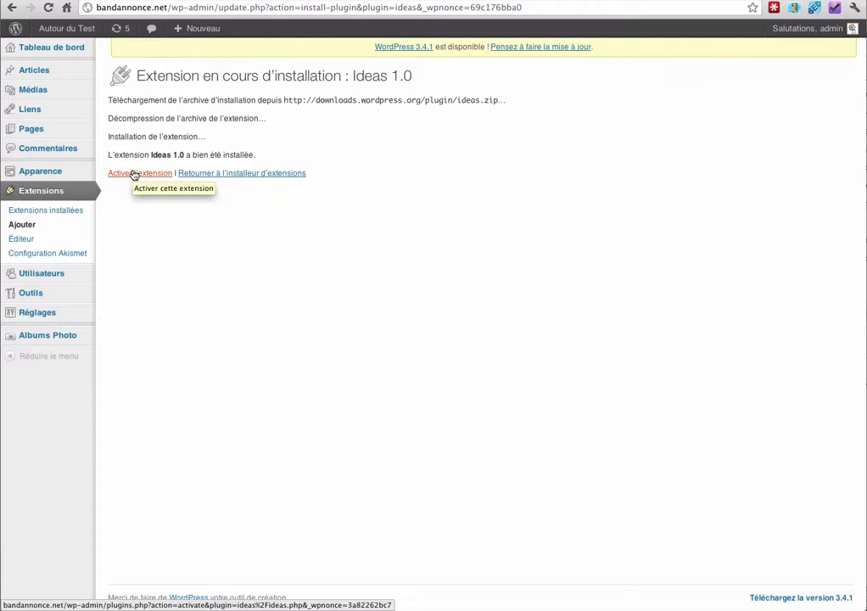
{"action": "left_click", "coordinate": [133, 173]}
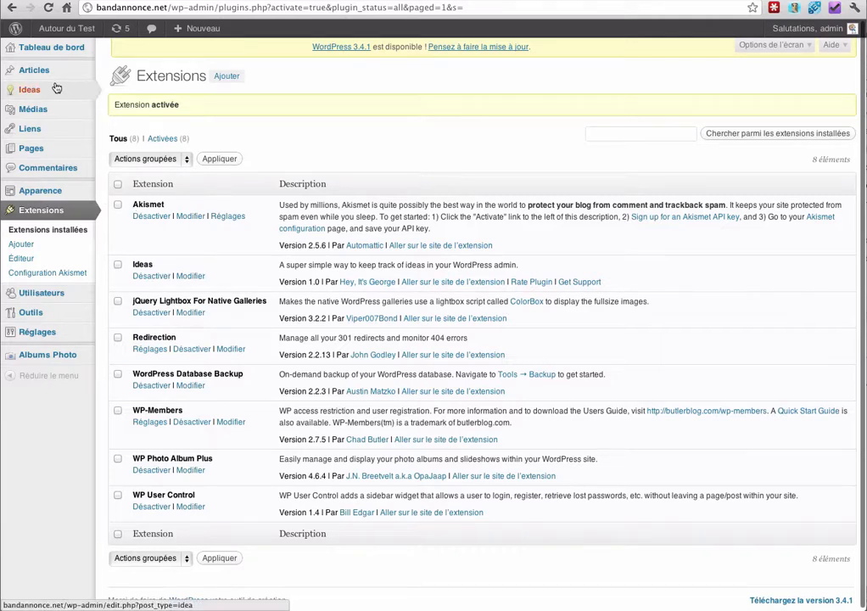
Step: Start a new idea from the Ideas list and title it "Tutoriel vidéo sur Wordpress"
{"action": "mouse_move", "coordinate": [41, 90]}
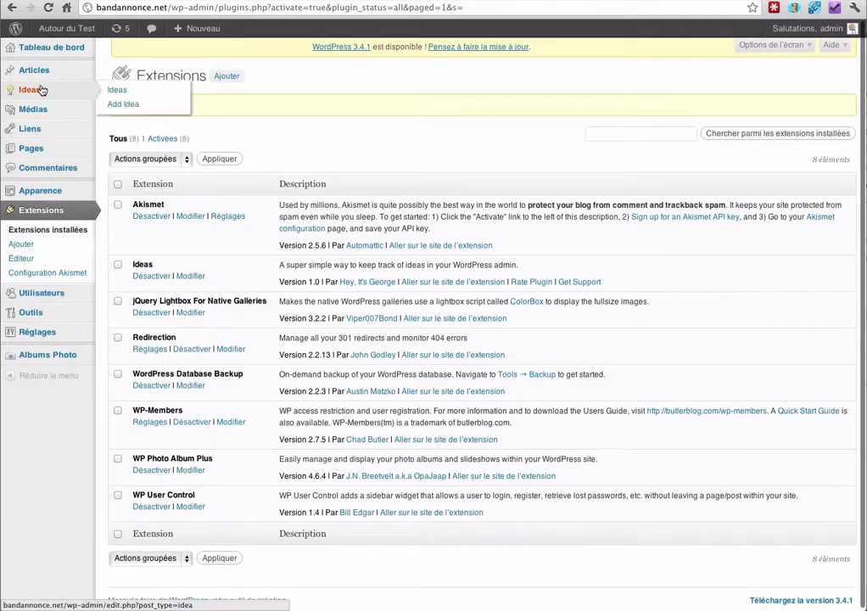
{"action": "left_click", "coordinate": [123, 90]}
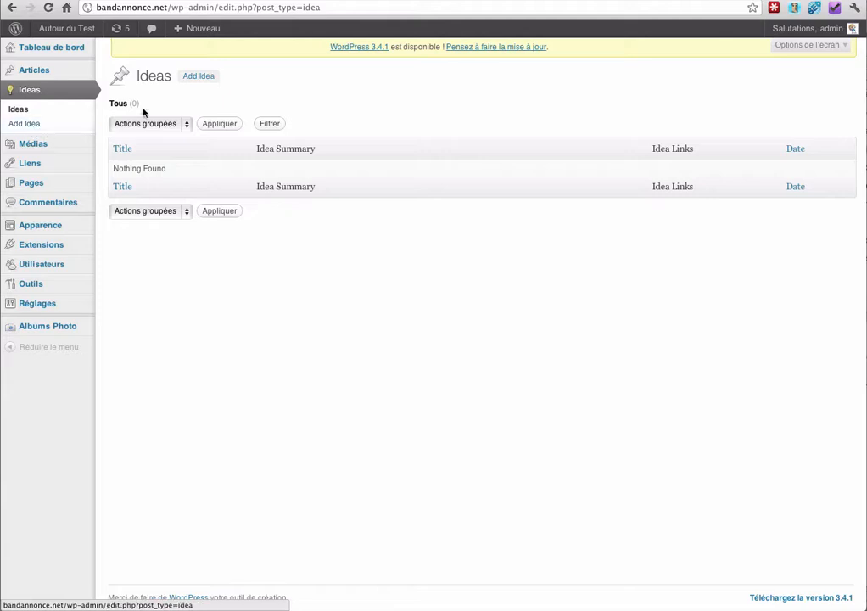
{"action": "left_click", "coordinate": [194, 78]}
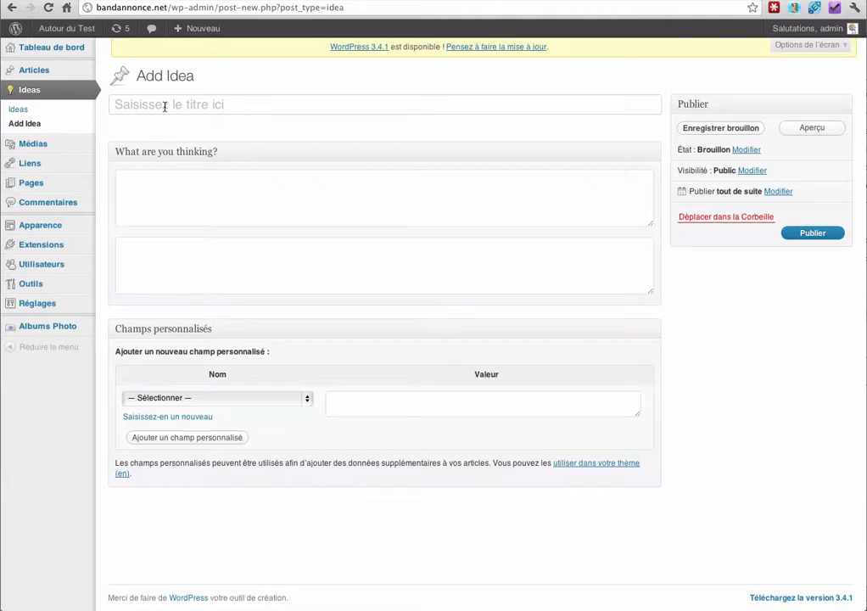
{"action": "left_click", "coordinate": [165, 106]}
{"action": "type", "text": "Tut"}
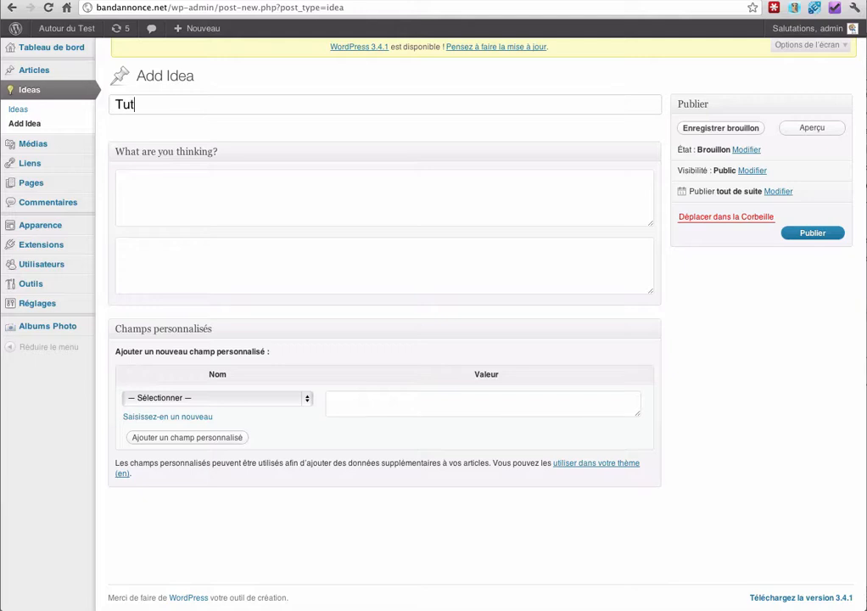
{"action": "type", "text": "oriel vidéo sur"}
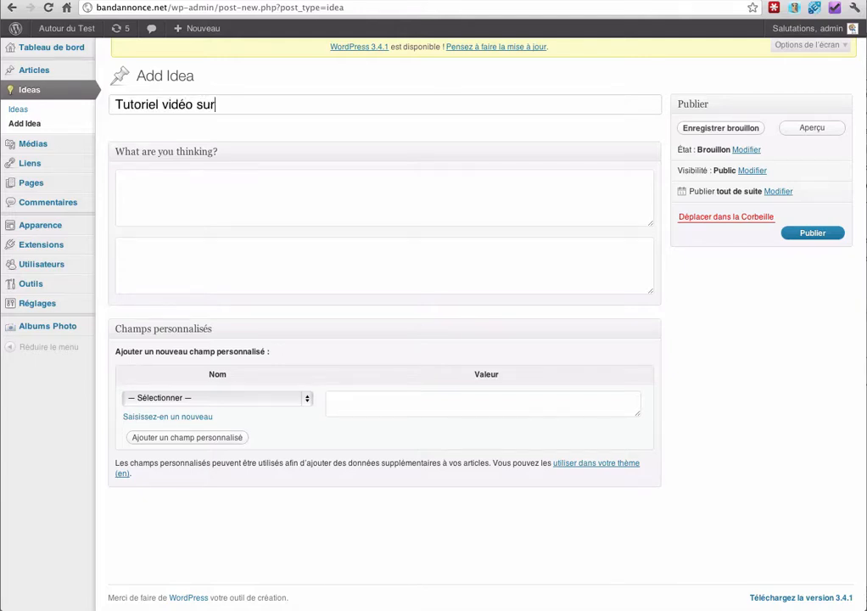
{"action": "type", "text": " Wordpress"}
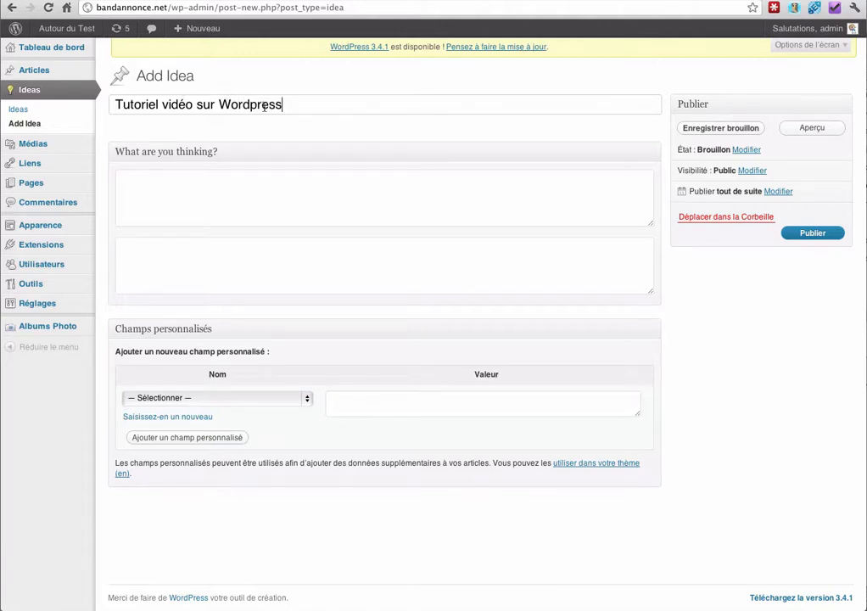
Step: Copy the idea's title into its description and extend it to "Tutoriel vidéo sur Wordpress..."
{"action": "triple_click", "coordinate": [212, 107]}
{"action": "key", "text": "ctrl+c"}
{"action": "left_click", "coordinate": [188, 180]}
{"action": "key", "text": "ctrl+v"}
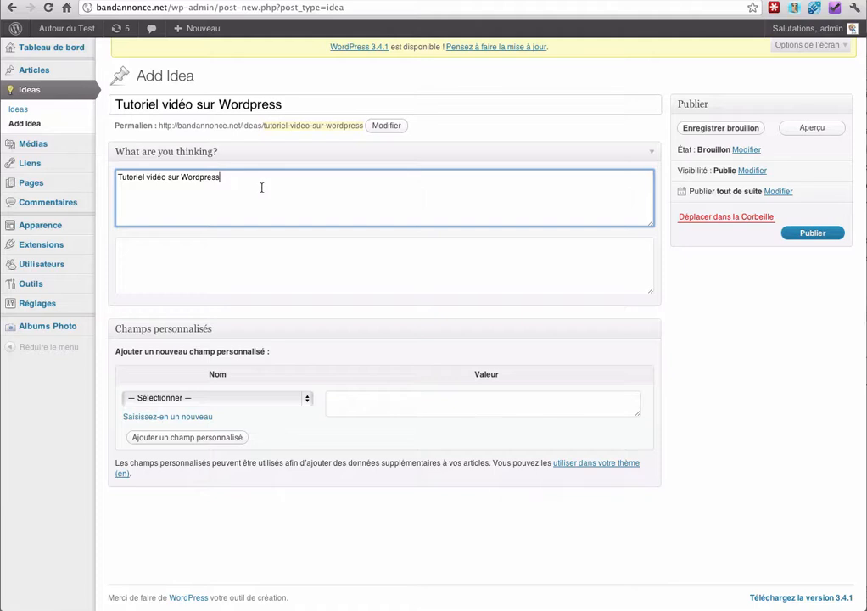
{"action": "type", "text": "..."}
{"action": "left_click", "coordinate": [242, 258]}
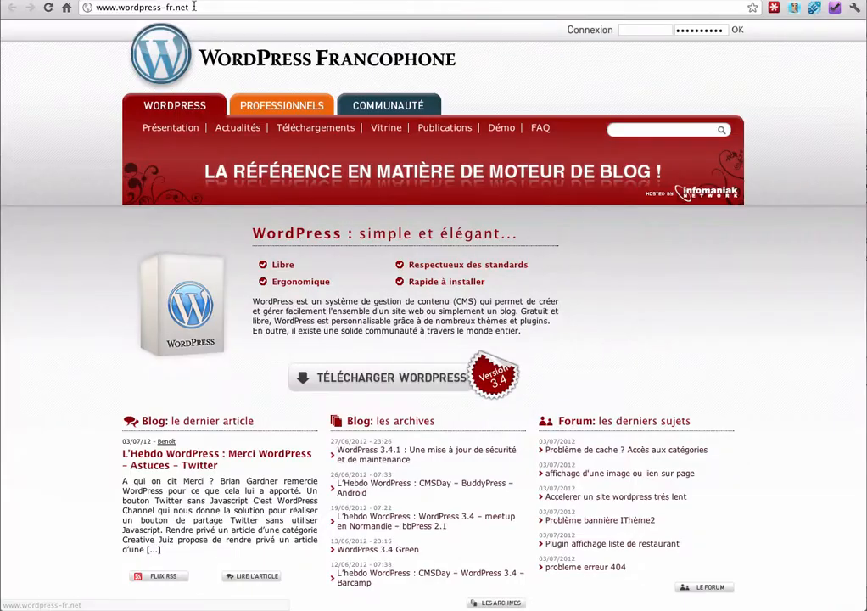
{"action": "left_click", "coordinate": [194, 7]}
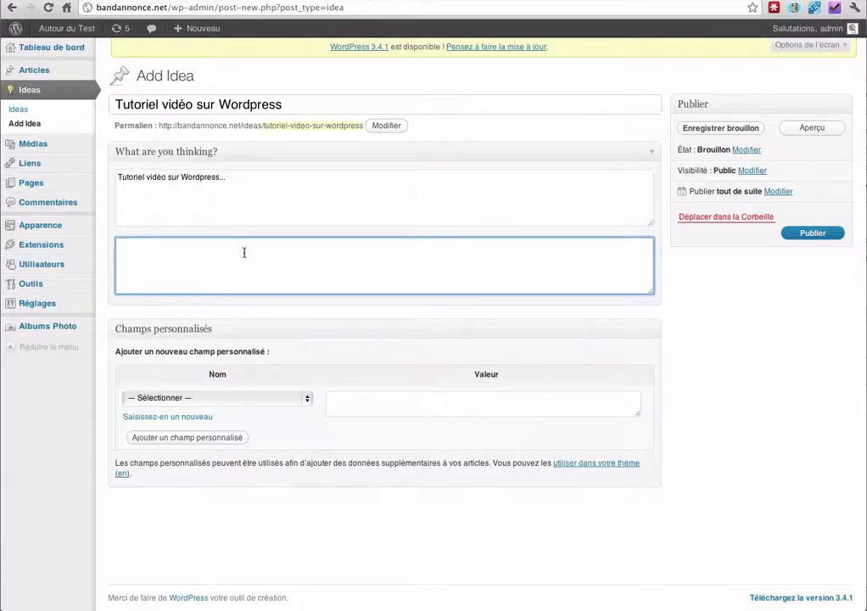
{"action": "key", "text": "super+v"}
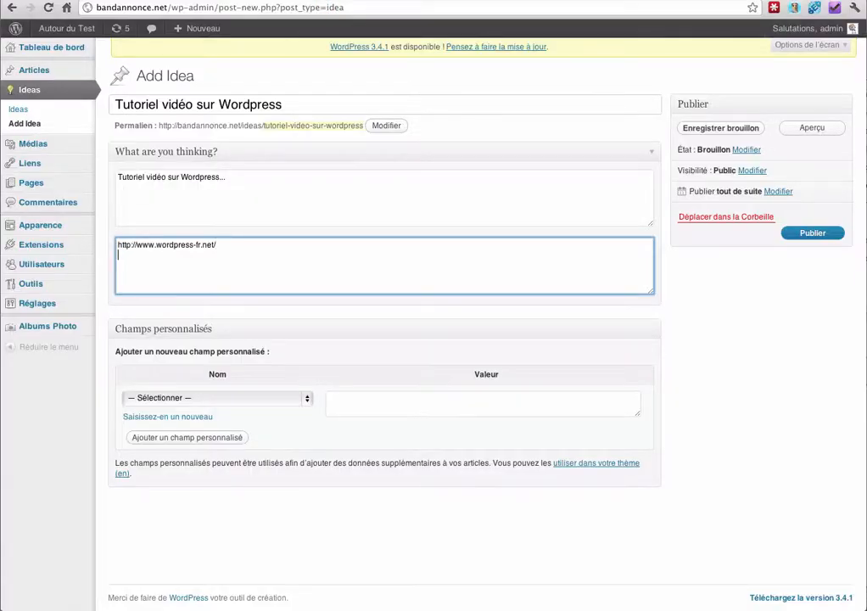
{"action": "left_click", "coordinate": [603, 0]}
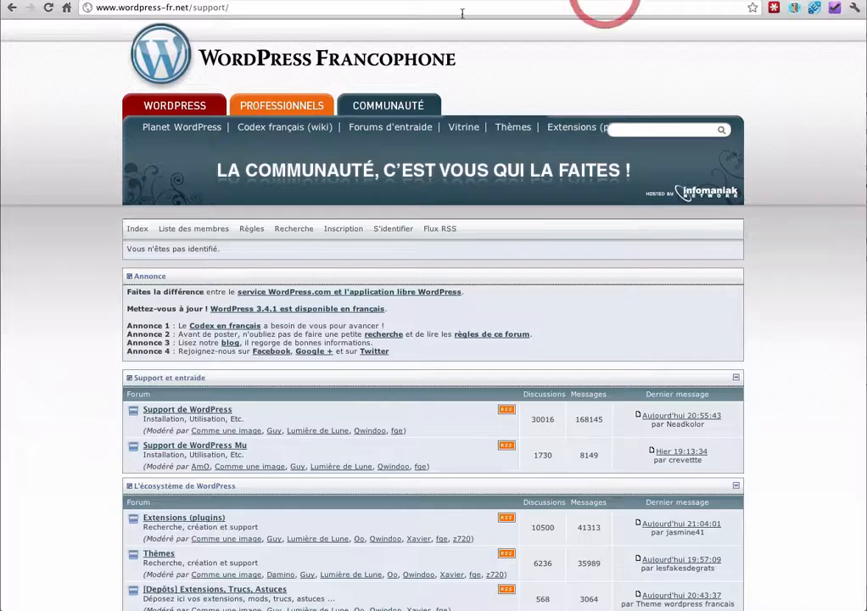
{"action": "left_click", "coordinate": [281, 5]}
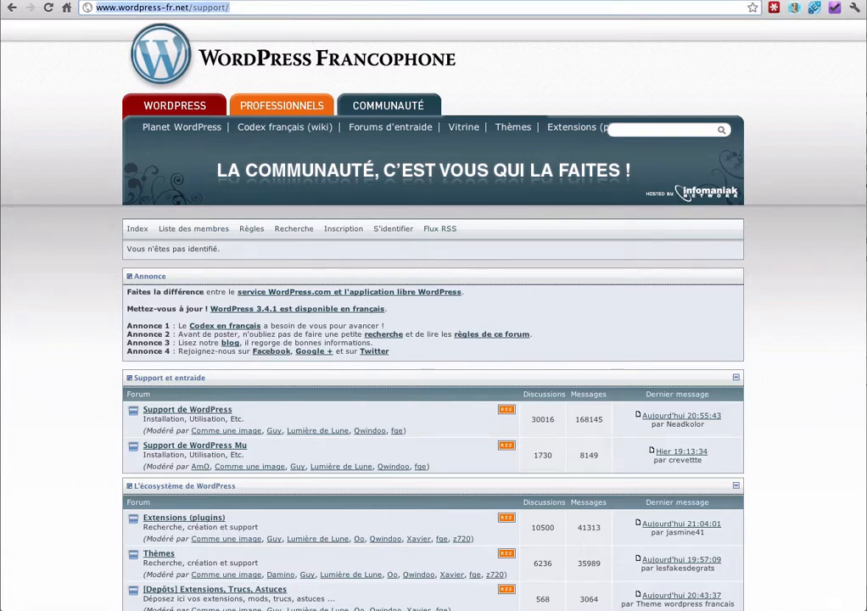
{"action": "key", "text": "super+c"}
{"action": "left_click", "coordinate": [377, 0]}
{"action": "key", "text": "Return"}
{"action": "key", "text": "super+v"}
{"action": "key", "text": "Return"}
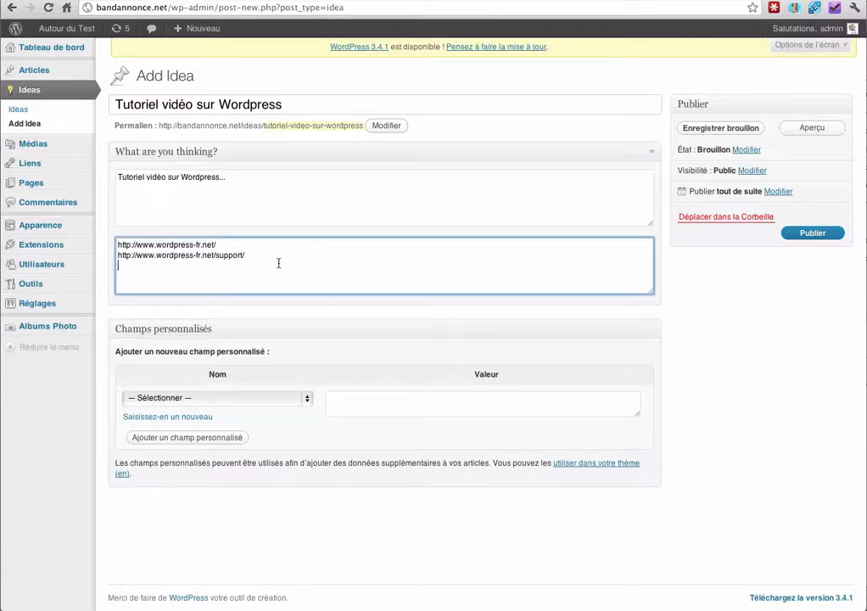
{"action": "left_click", "coordinate": [588, 0]}
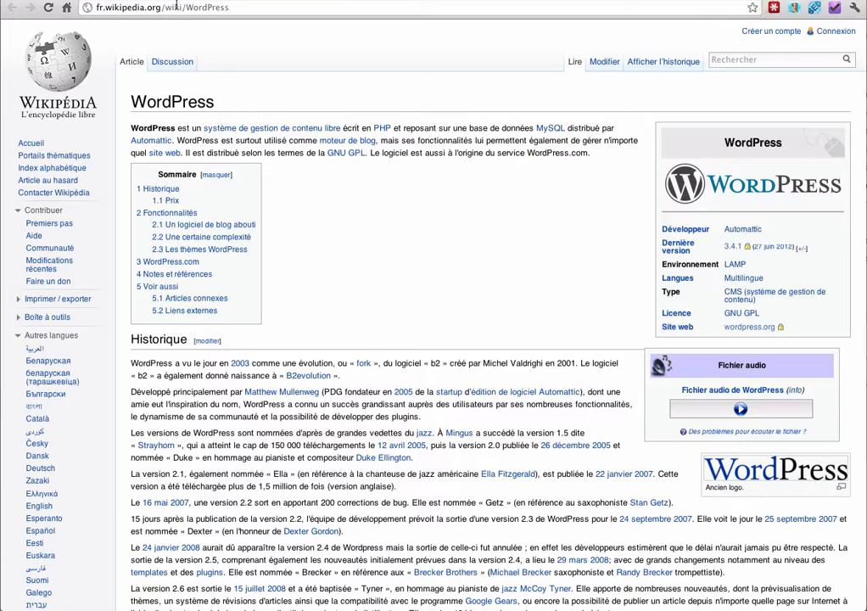
{"action": "left_click", "coordinate": [140, 7]}
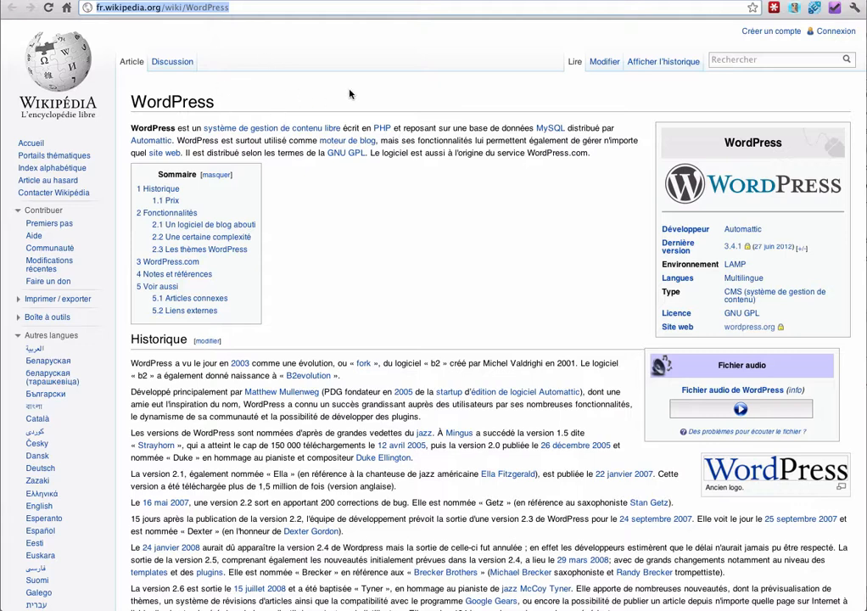
{"action": "left_click", "coordinate": [382, 3]}
{"action": "key", "text": "super+v"}
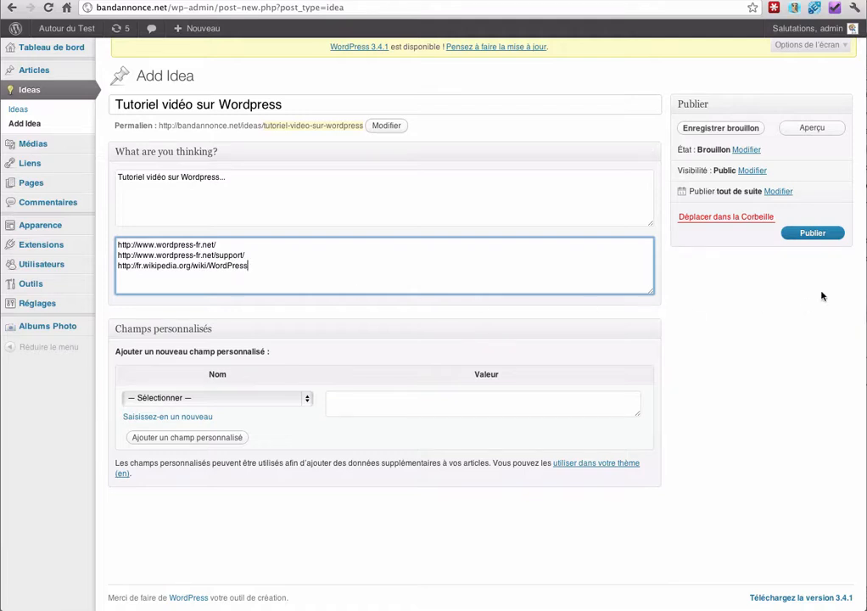
{"action": "left_click", "coordinate": [822, 236]}
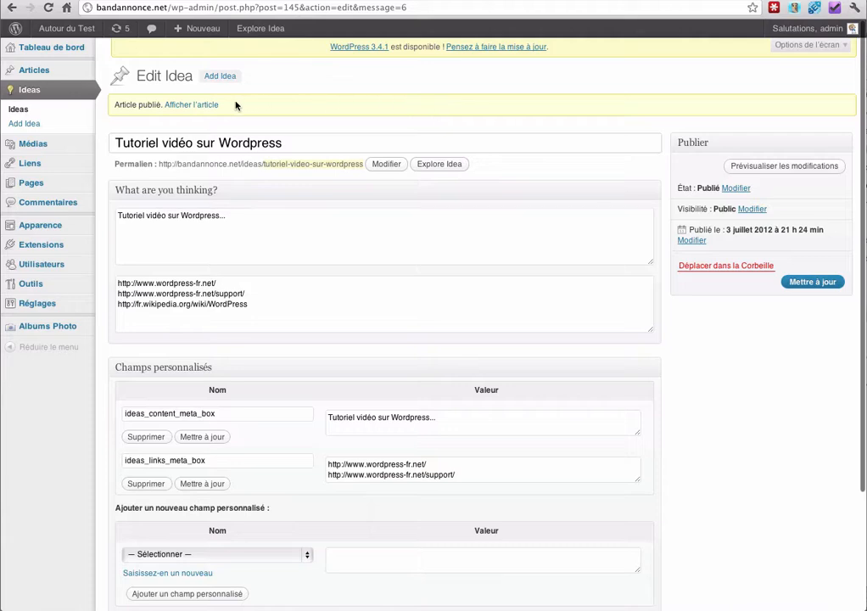
Step: View the published article of the idea and return to the list of ideas
{"action": "left_click", "coordinate": [187, 107]}
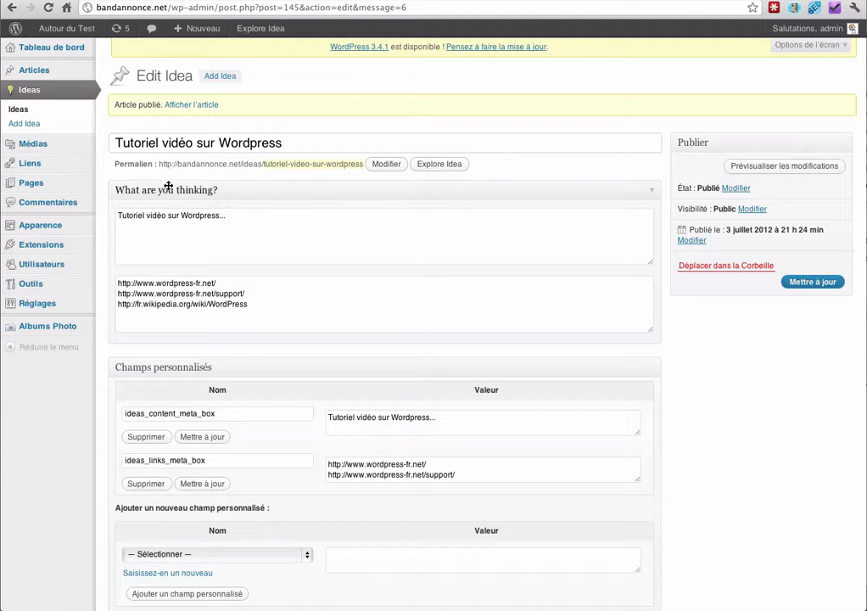
{"action": "left_click", "coordinate": [26, 110]}
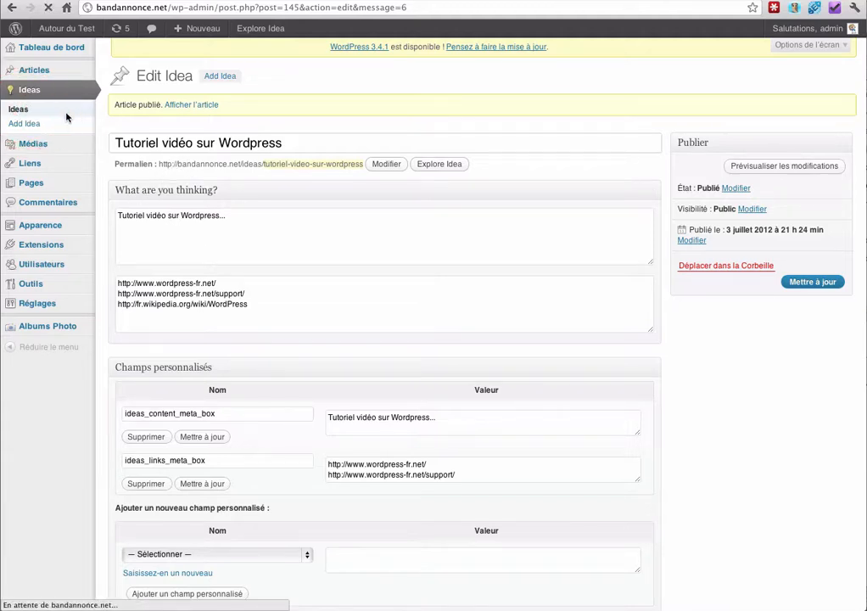